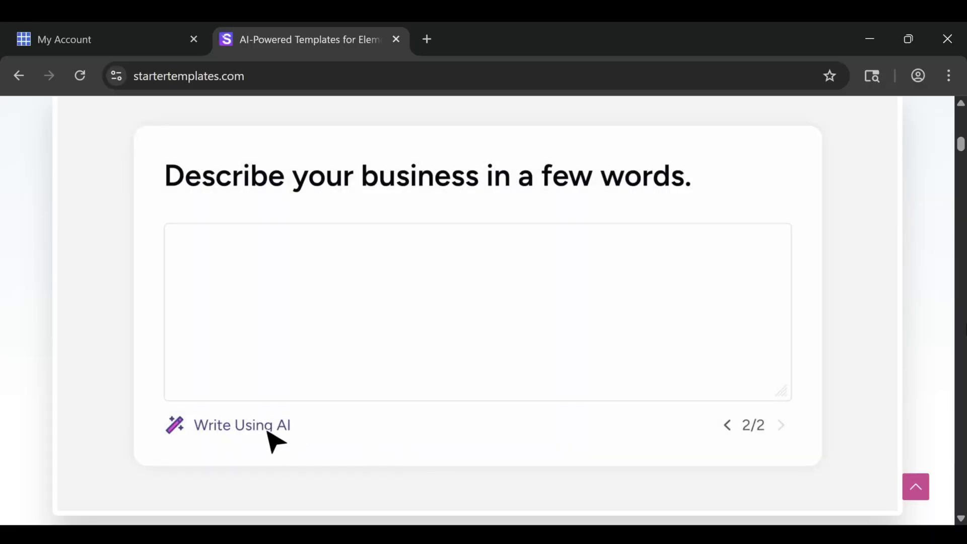
- Pick the Bliss Yoga Option 3 design, recolour it blue, and preview it full width
left_click(270, 433)
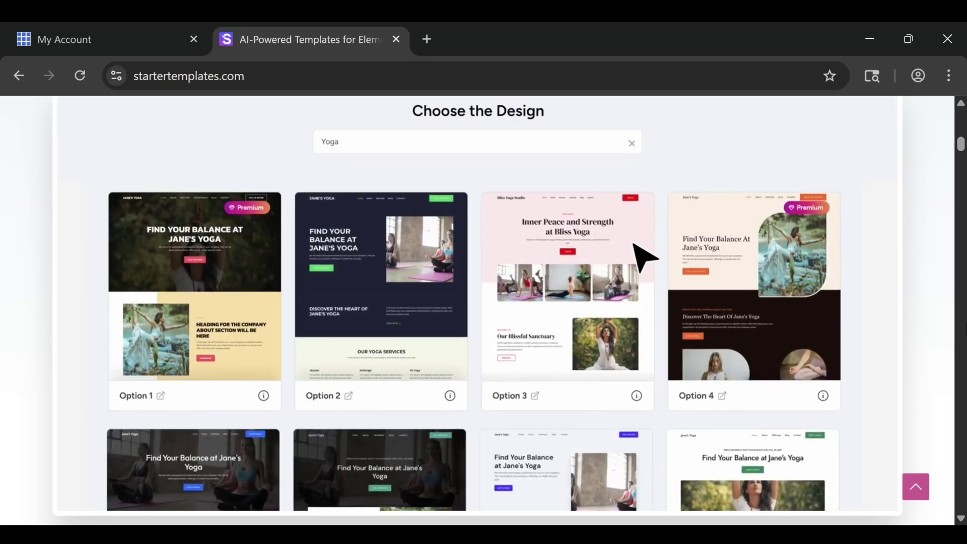
left_click(643, 253)
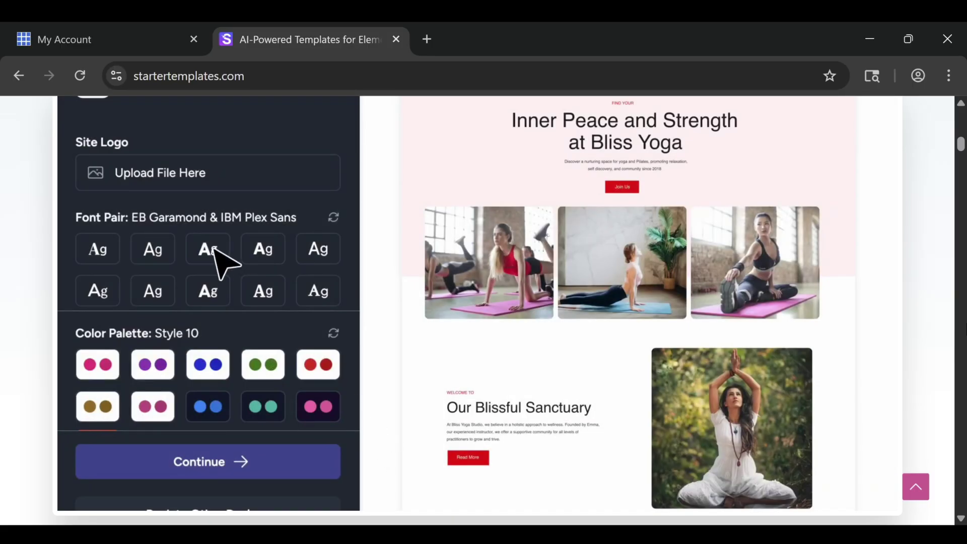
left_click(208, 366)
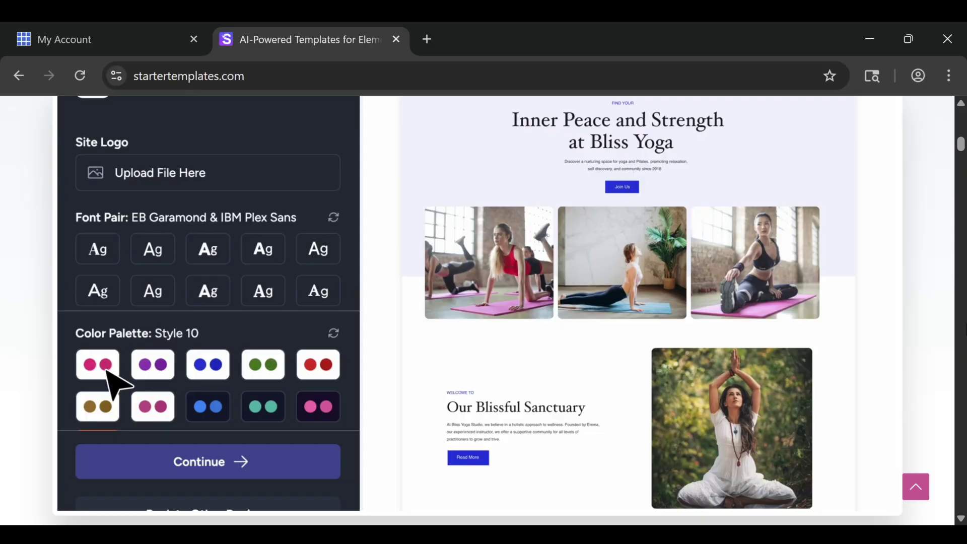
left_click(287, 462)
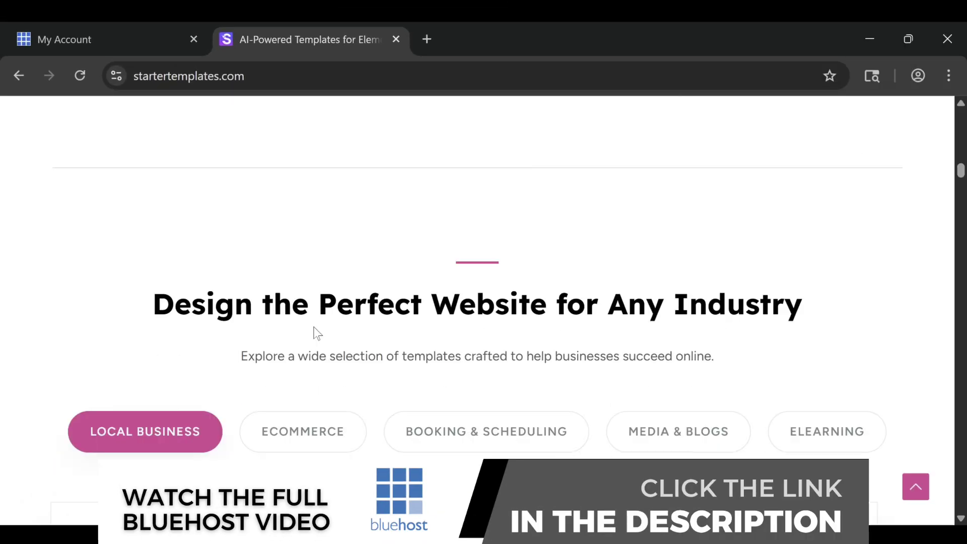
scroll(318, 334, "down", 3)
scroll(318, 333, "down", 2)
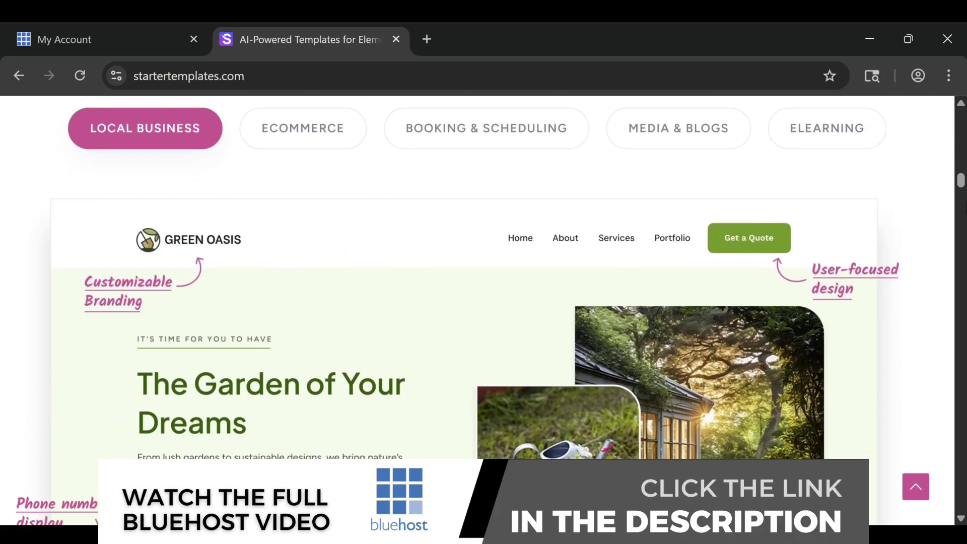
scroll(484, 303, "down", 1)
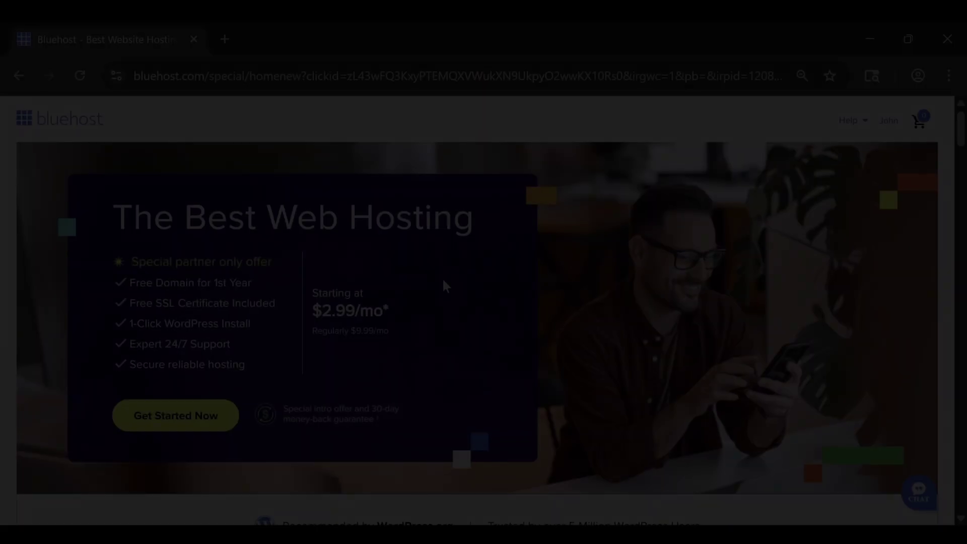
scroll(442, 281, "down", 5)
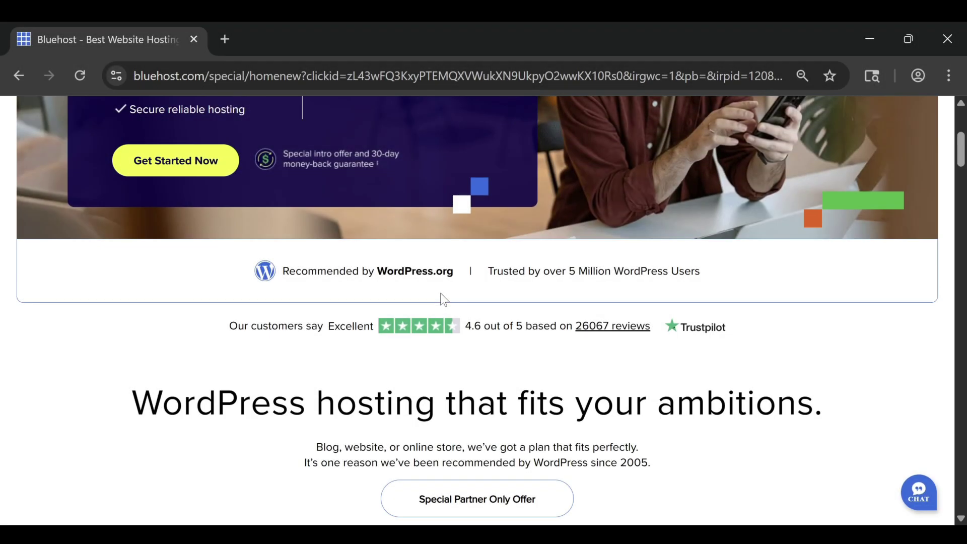
scroll(442, 291, "down", 4)
scroll(323, 250, "down", 2)
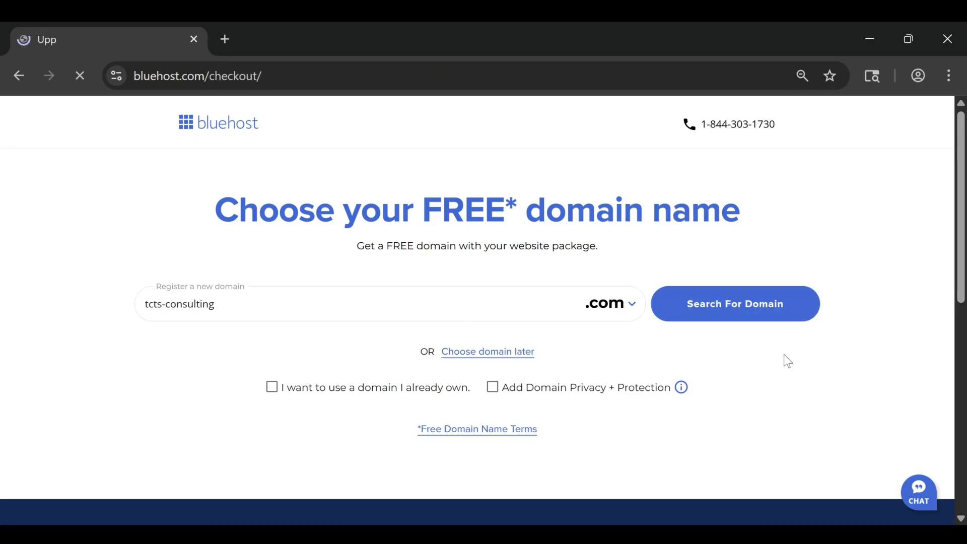
- Set the hosting term to one year, check the Total Savings, then manage Create WP Site Consulting
left_click(279, 280)
left_click(221, 356)
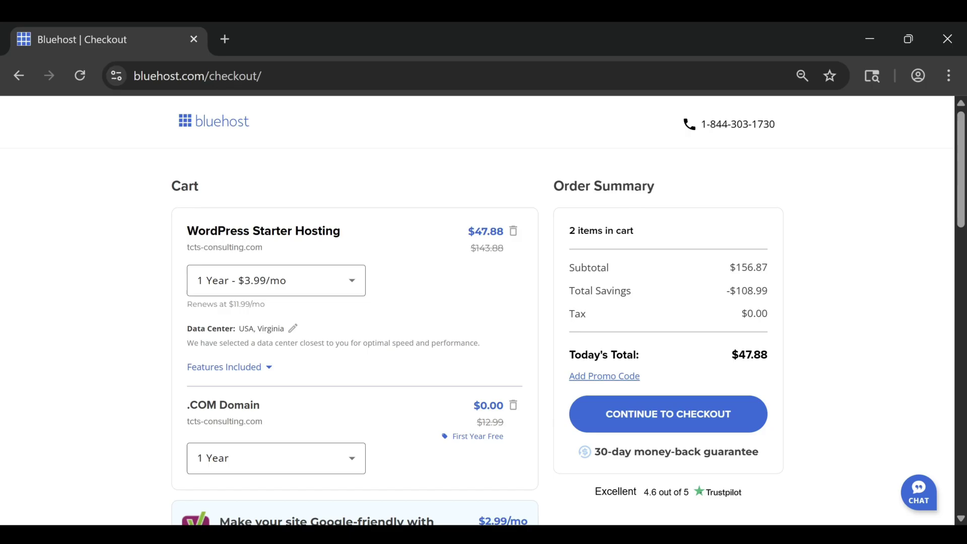
left_click_drag(568, 291, 775, 302)
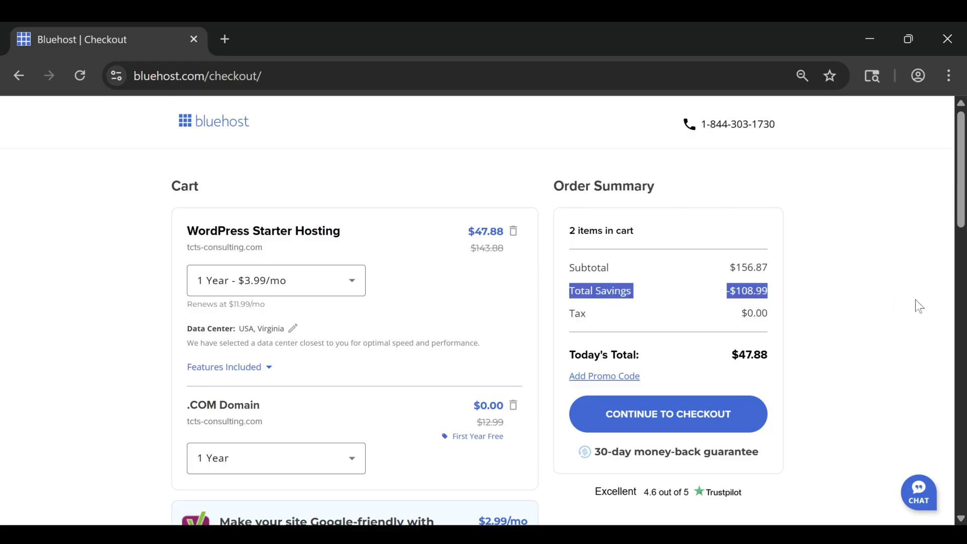
left_click(890, 274)
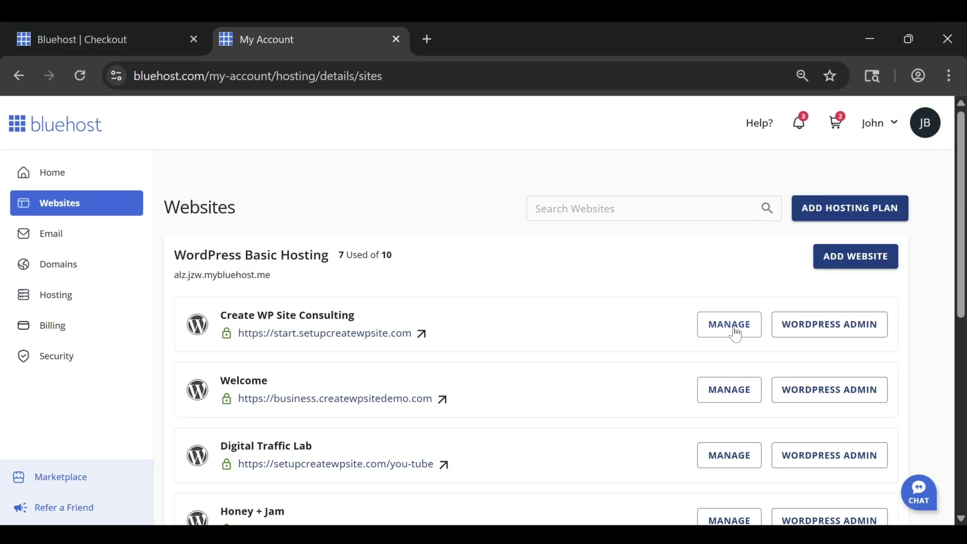
left_click(730, 324)
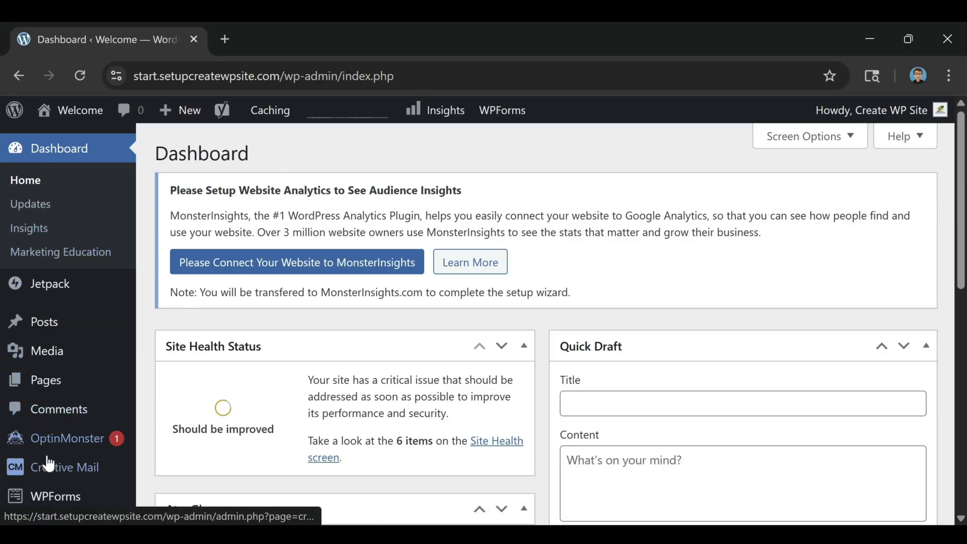
scroll(47, 463, "down", 3)
scroll(47, 453, "down", 3)
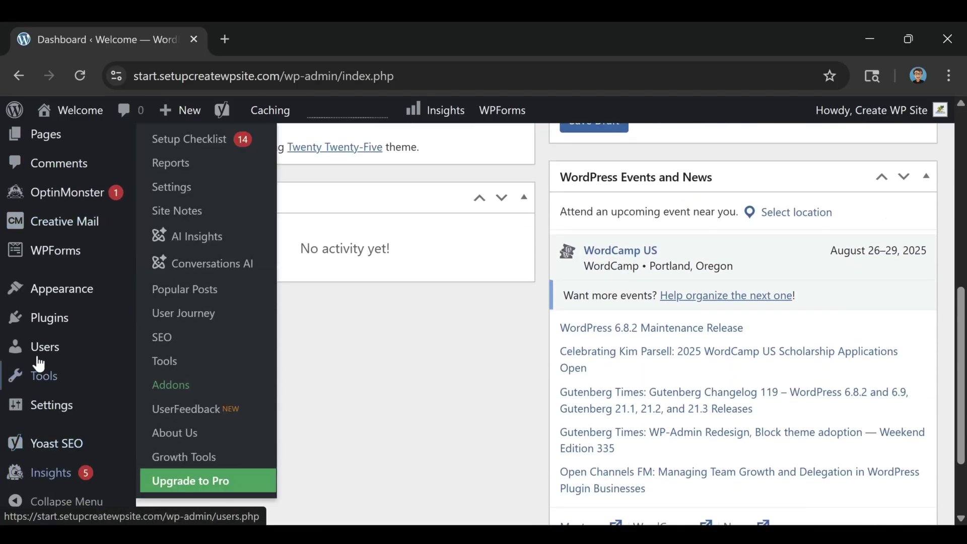
scroll(41, 199, "up", 3)
scroll(42, 199, "up", 3)
scroll(42, 199, "up", 3)
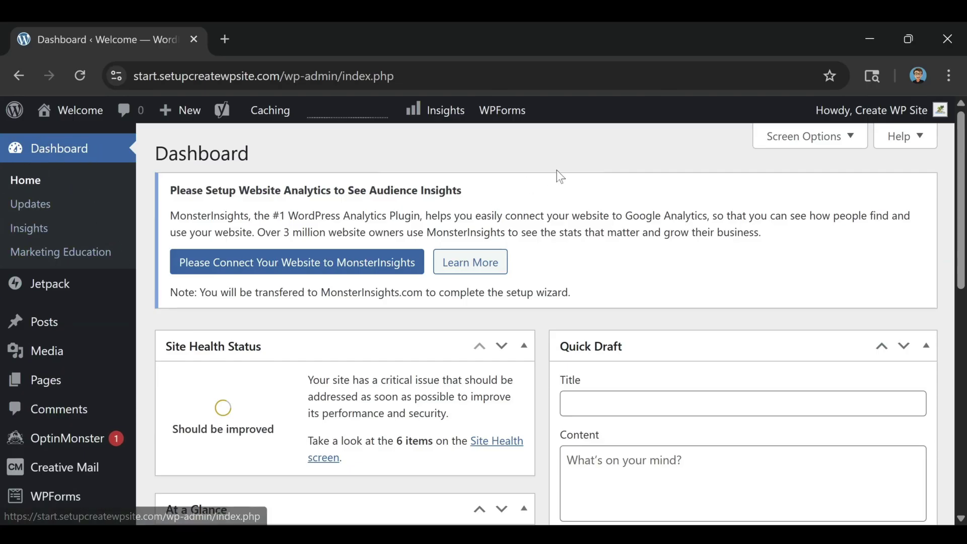
scroll(532, 266, "down", 4)
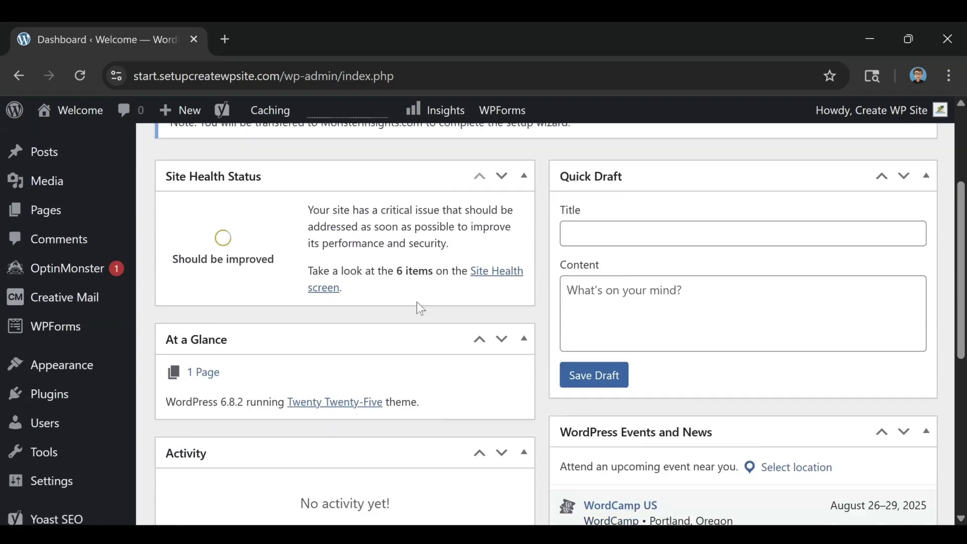
scroll(416, 302, "down", 1)
scroll(537, 392, "up", 1)
scroll(428, 396, "up", 5)
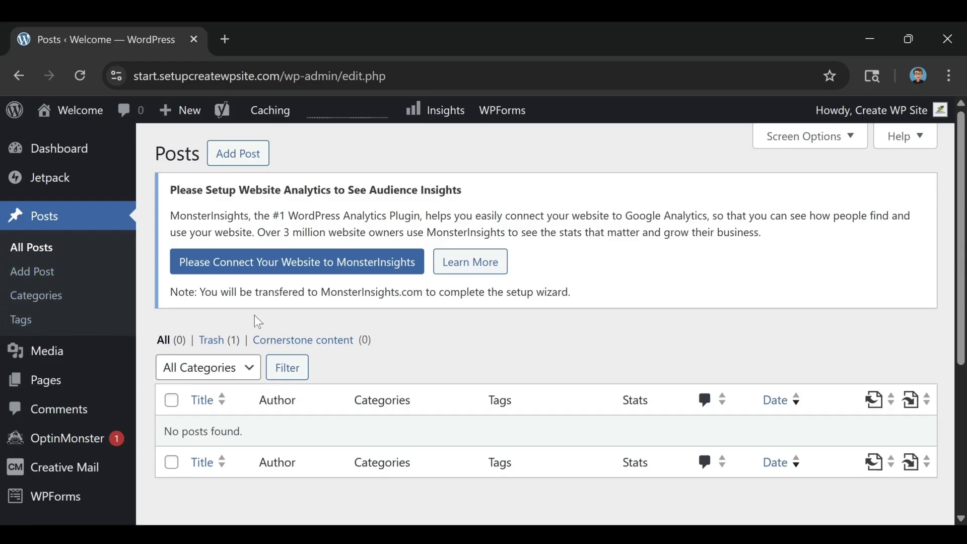
- Browse the Media library and the Add Media File screen, then list the site's pages
left_click(47, 352)
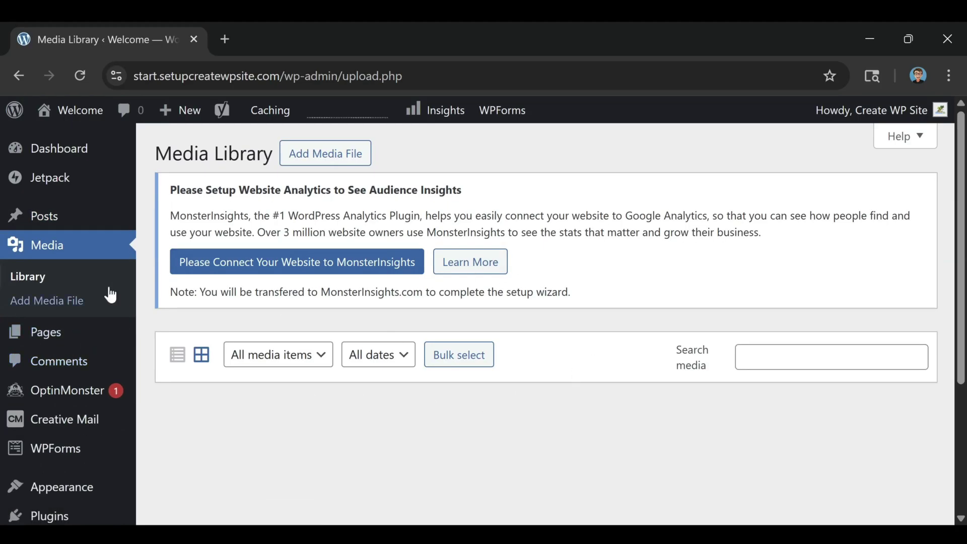
left_click(47, 301)
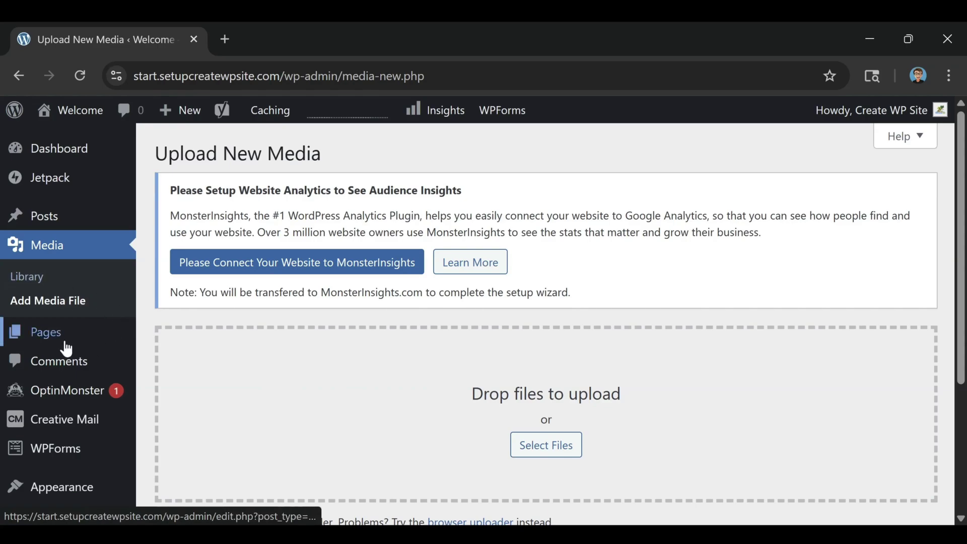
left_click(46, 333)
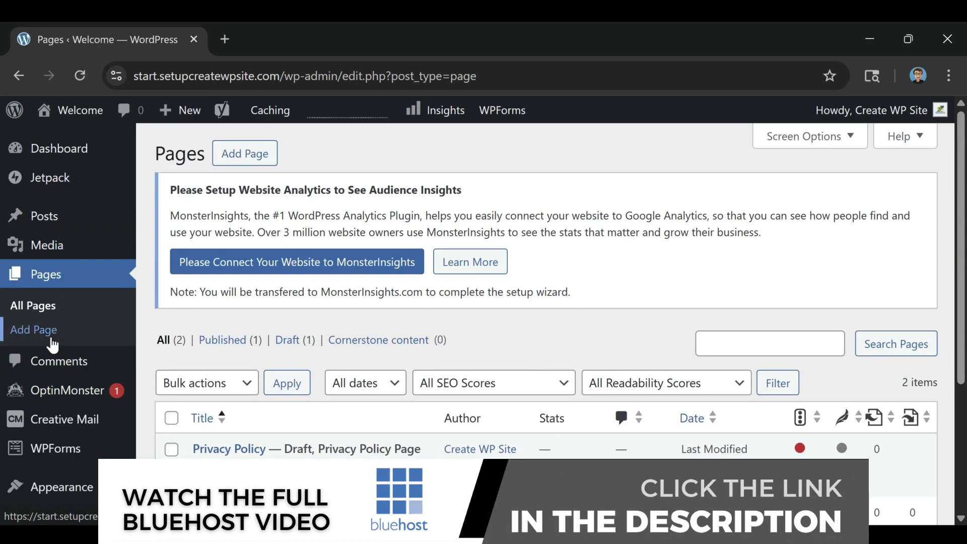
scroll(650, 340, "down", 1)
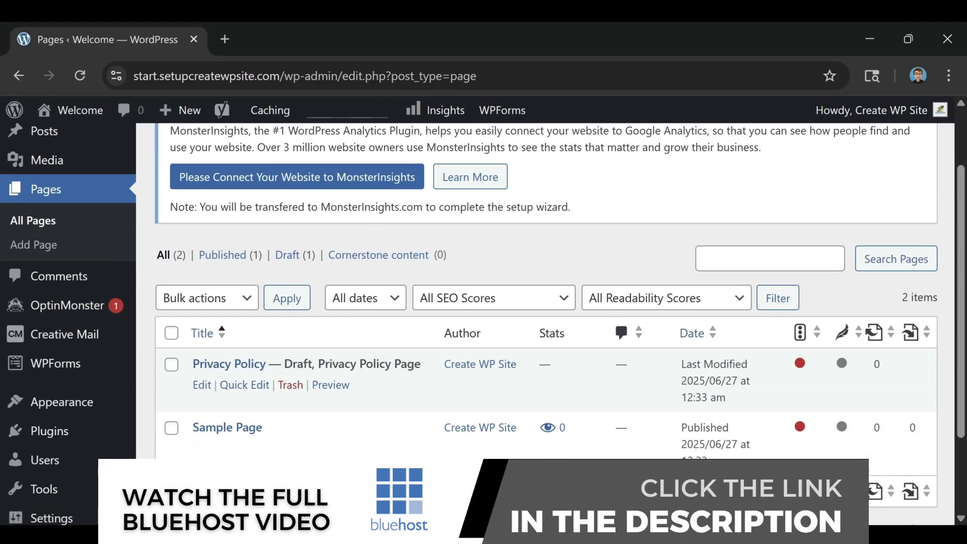
scroll(486, 393, "up", 1)
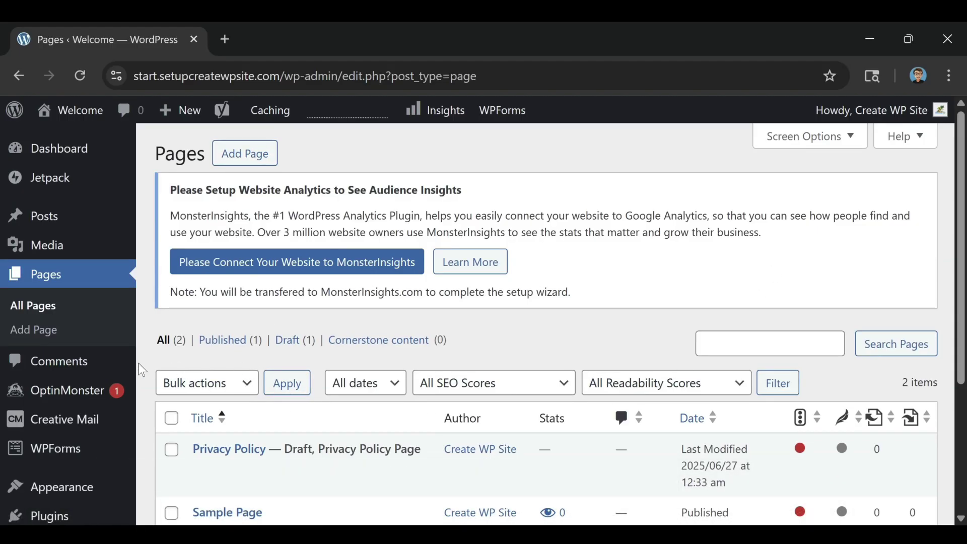
- Visit Comments and installed Plugins, browse the Popular plugins tab, then open the Users list
left_click(50, 363)
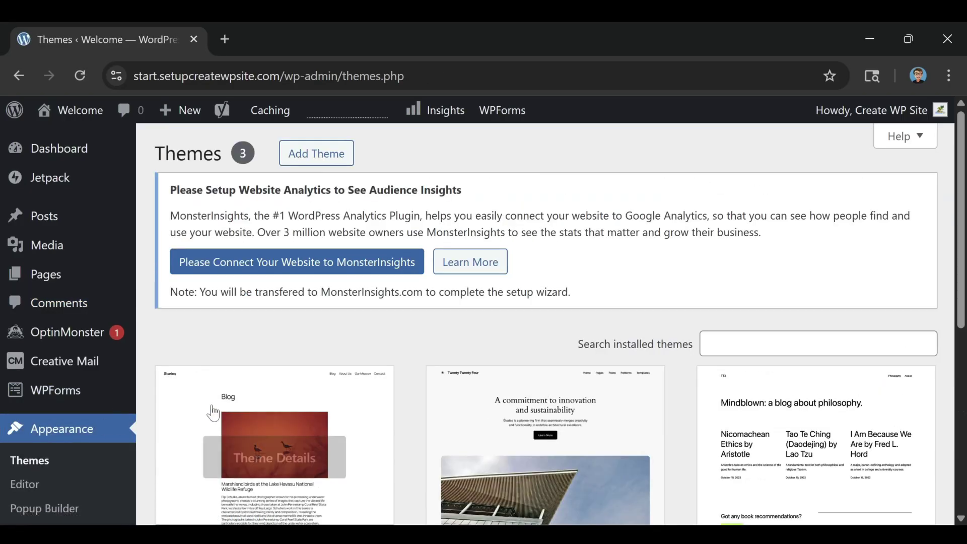
scroll(54, 363, "down", 1)
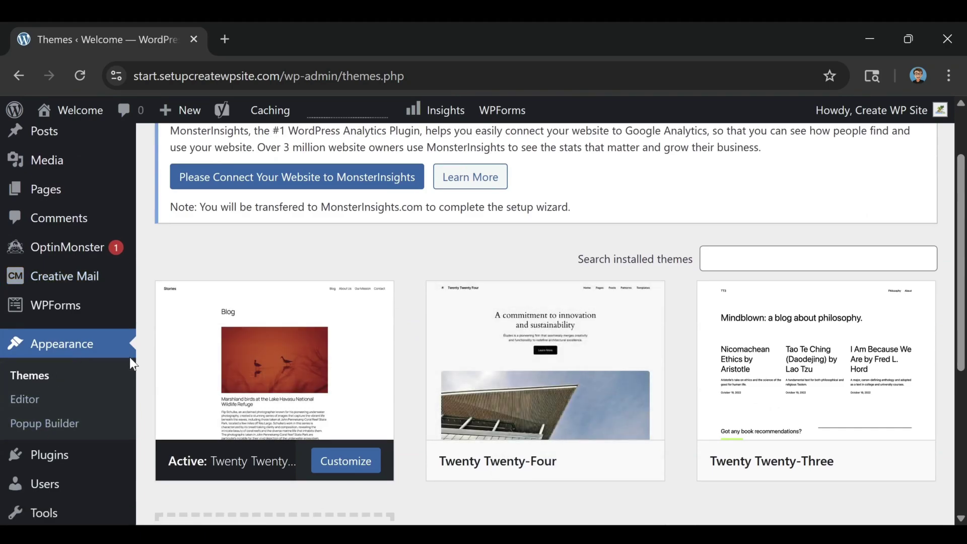
scroll(36, 355, "down", 1)
scroll(36, 356, "down", 2)
scroll(467, 334, "up", 3)
left_click(49, 455)
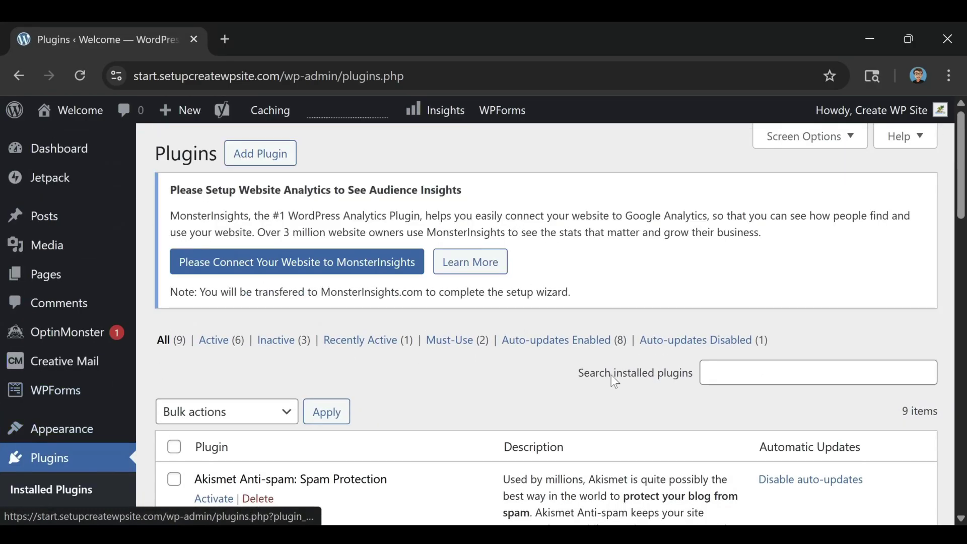
scroll(531, 387, "down", 2)
scroll(532, 387, "down", 3)
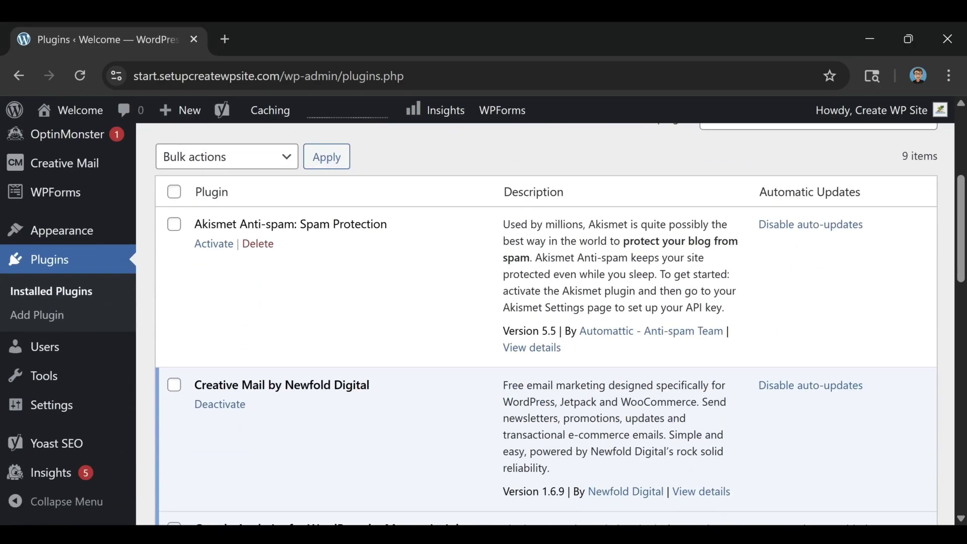
scroll(469, 396, "down", 3)
scroll(469, 396, "up", 8)
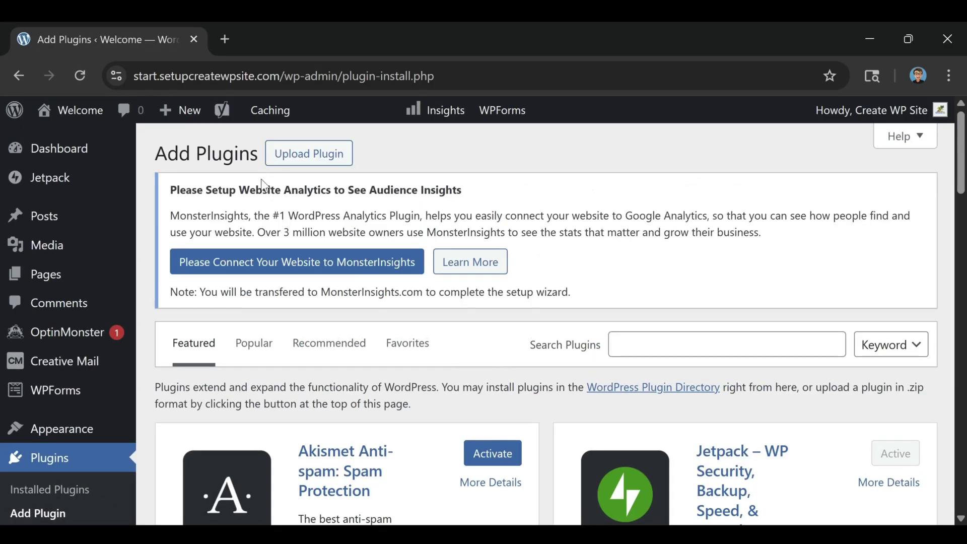
scroll(520, 377, "down", 2)
scroll(521, 376, "up", 3)
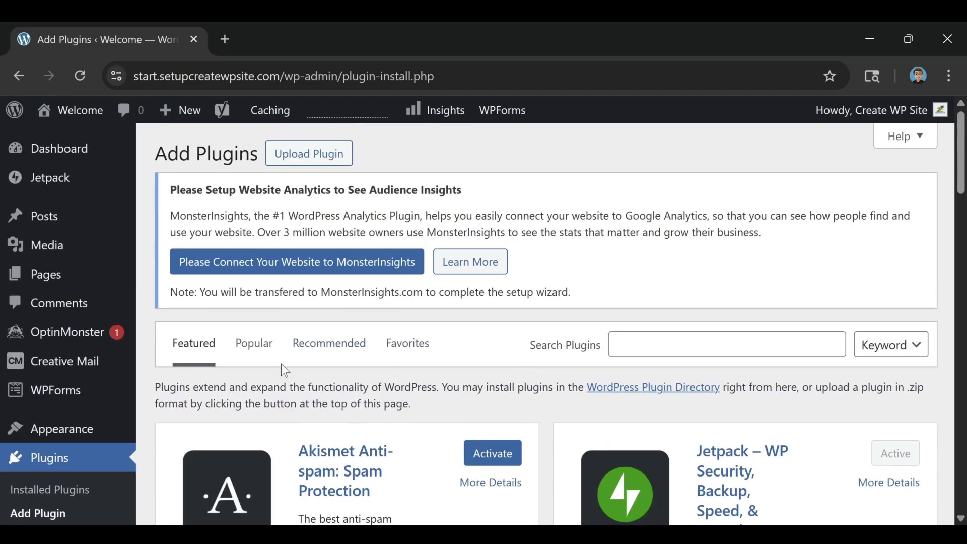
left_click(255, 345)
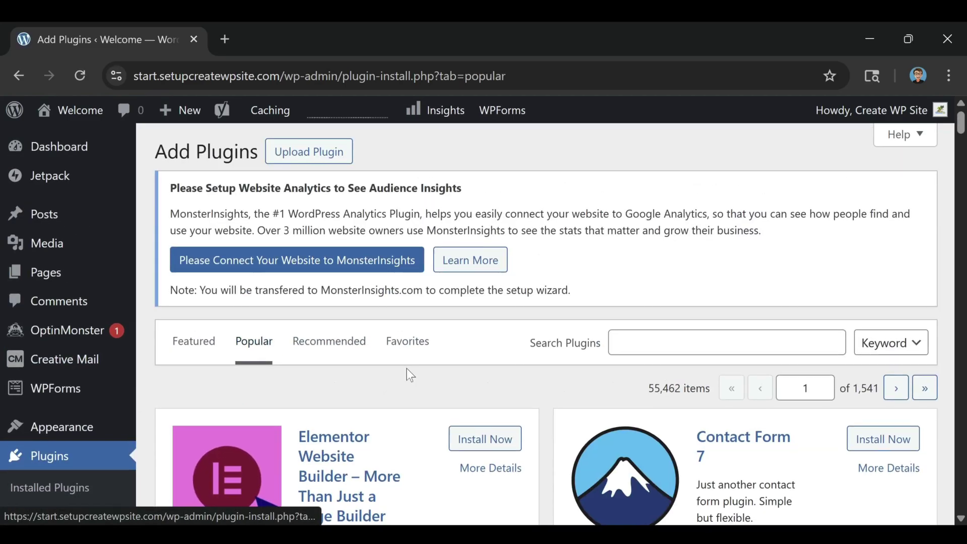
scroll(407, 368, "down", 3)
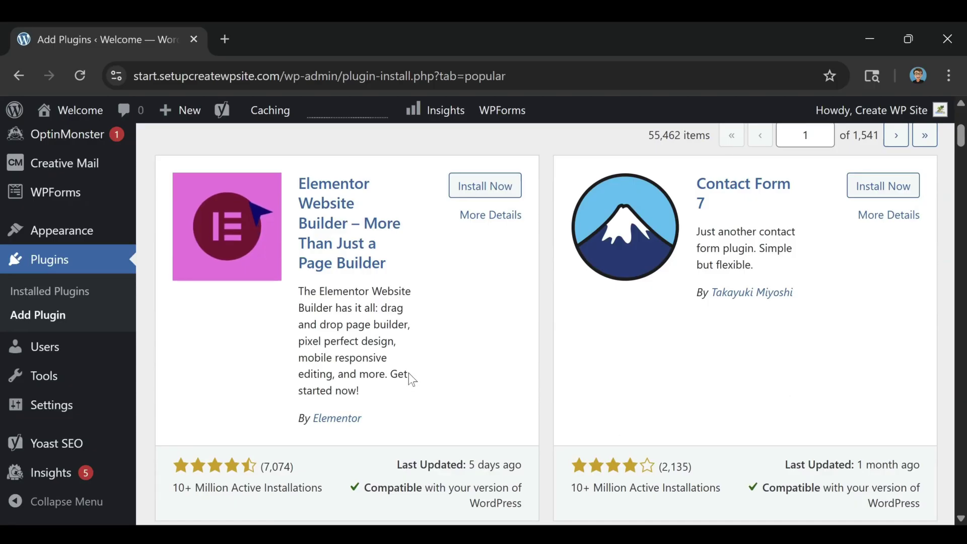
scroll(625, 309, "down", 3)
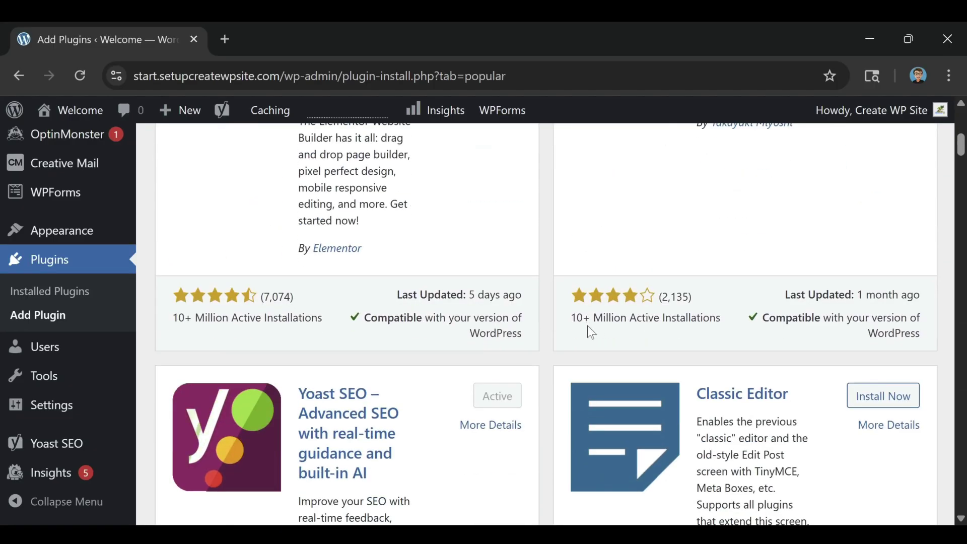
scroll(408, 318, "down", 3)
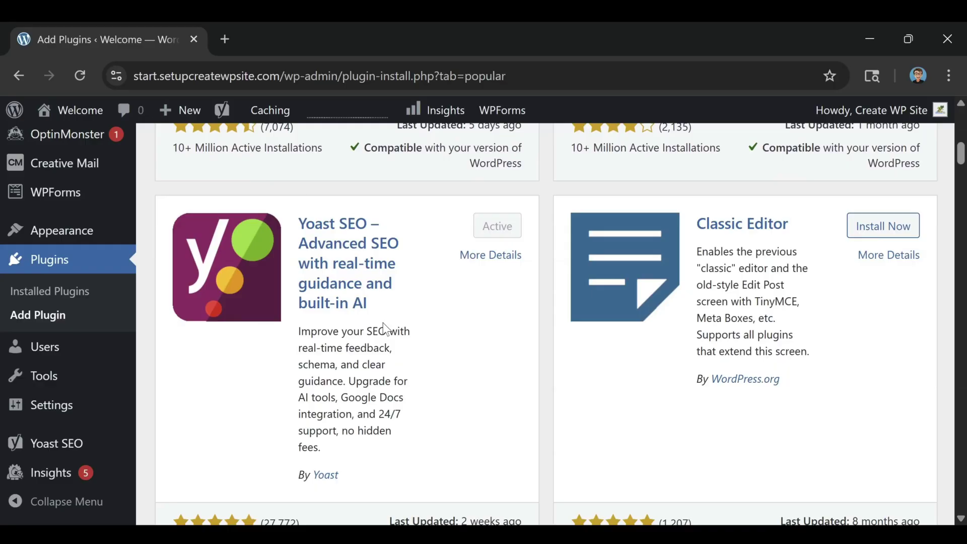
scroll(383, 323, "down", 5)
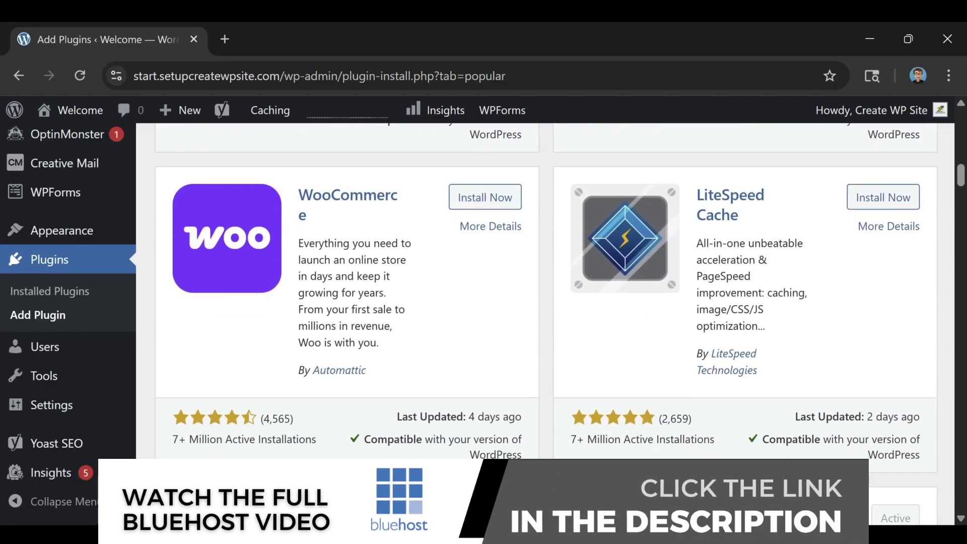
scroll(386, 339, "up", 5)
scroll(385, 339, "up", 3)
scroll(385, 338, "up", 3)
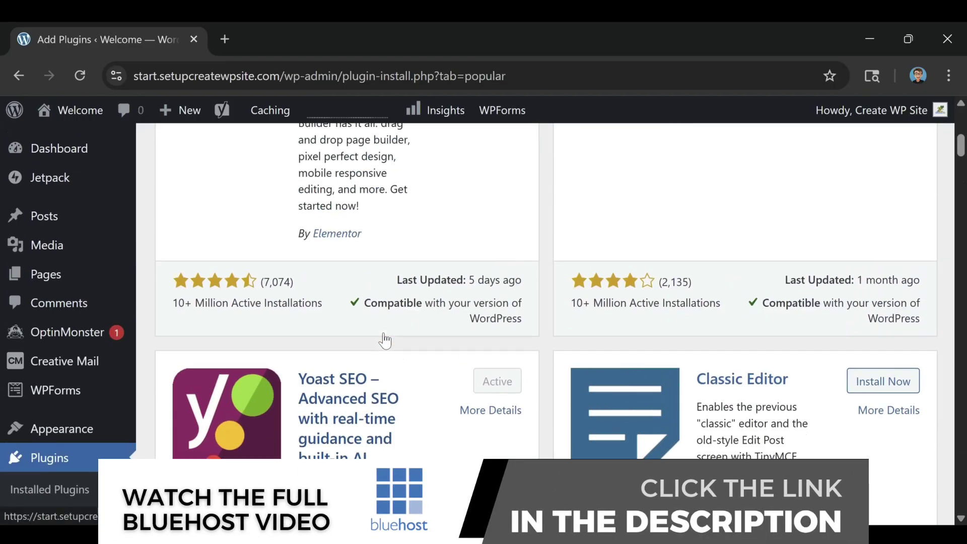
scroll(386, 338, "up", 3)
scroll(386, 339, "up", 4)
scroll(386, 339, "up", 2)
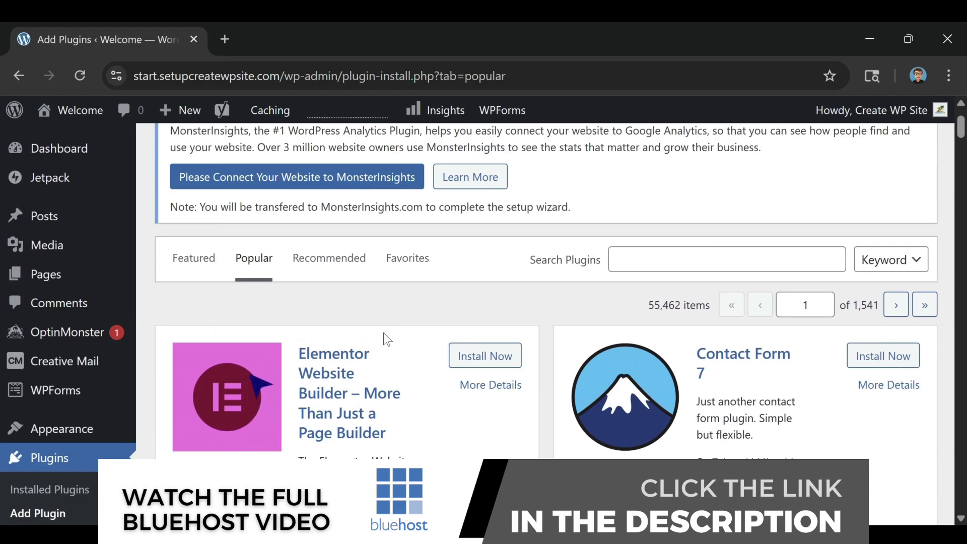
scroll(93, 328, "down", 2)
scroll(86, 349, "down", 2)
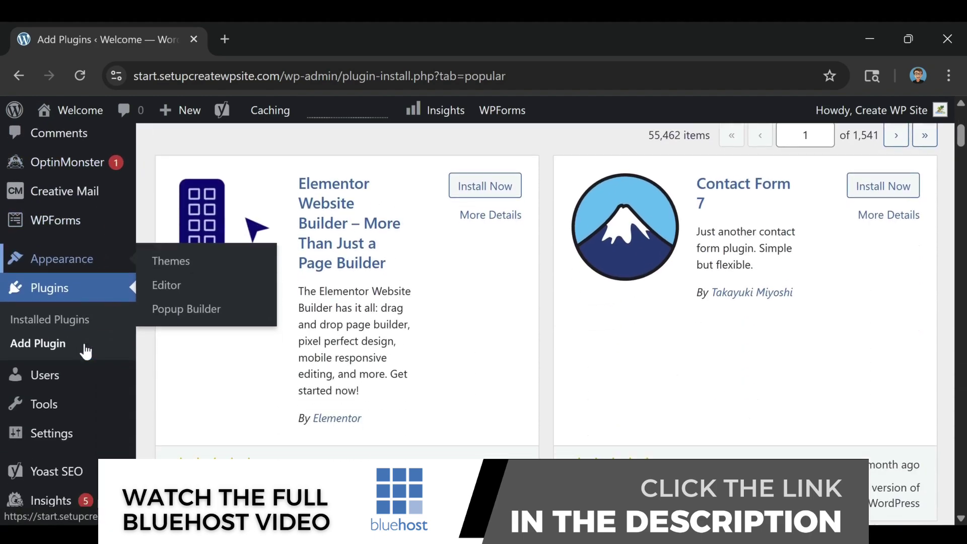
scroll(85, 349, "down", 1)
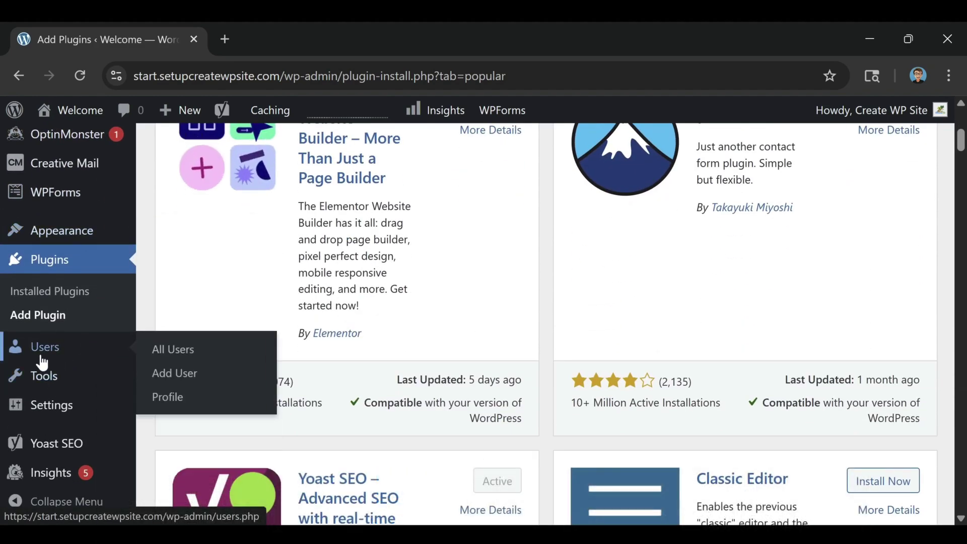
left_click(44, 348)
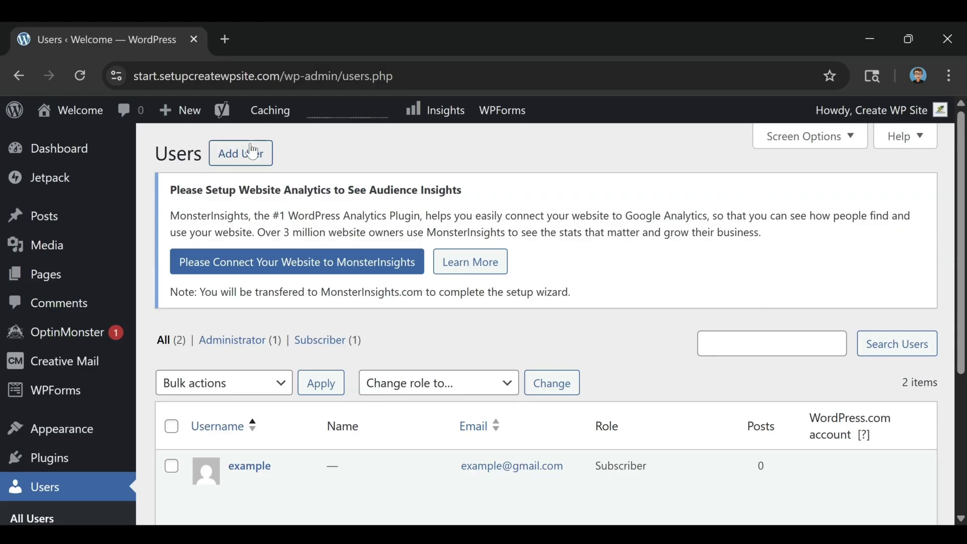
- Bring up the Add User form for creating a new site user
left_click(228, 157)
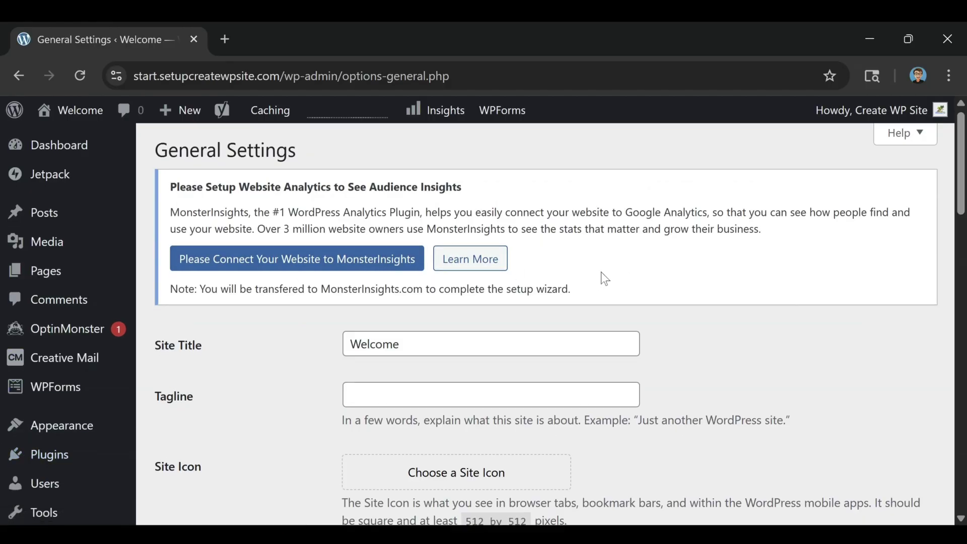
scroll(611, 277, "down", 1)
scroll(590, 277, "down", 1)
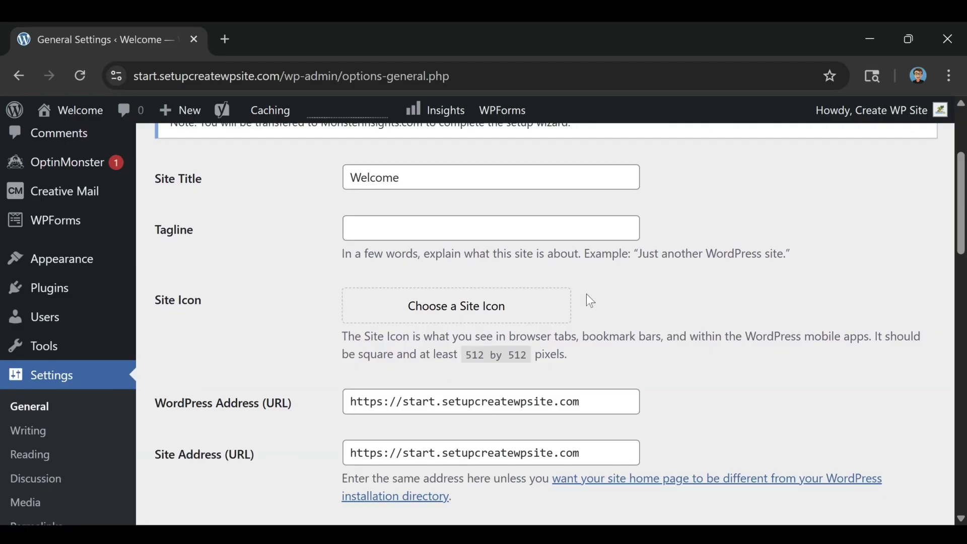
scroll(586, 294, "down", 4)
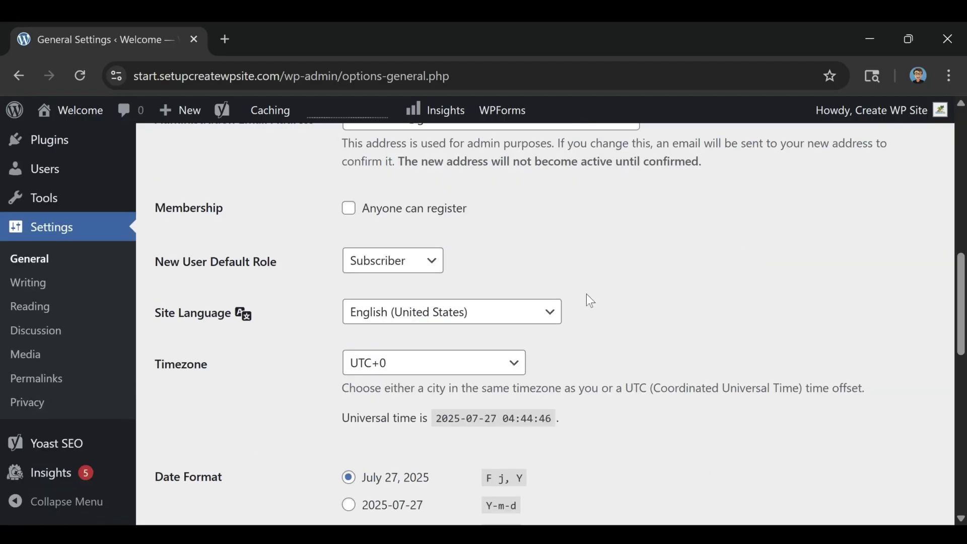
scroll(583, 303, "down", 4)
scroll(579, 313, "down", 4)
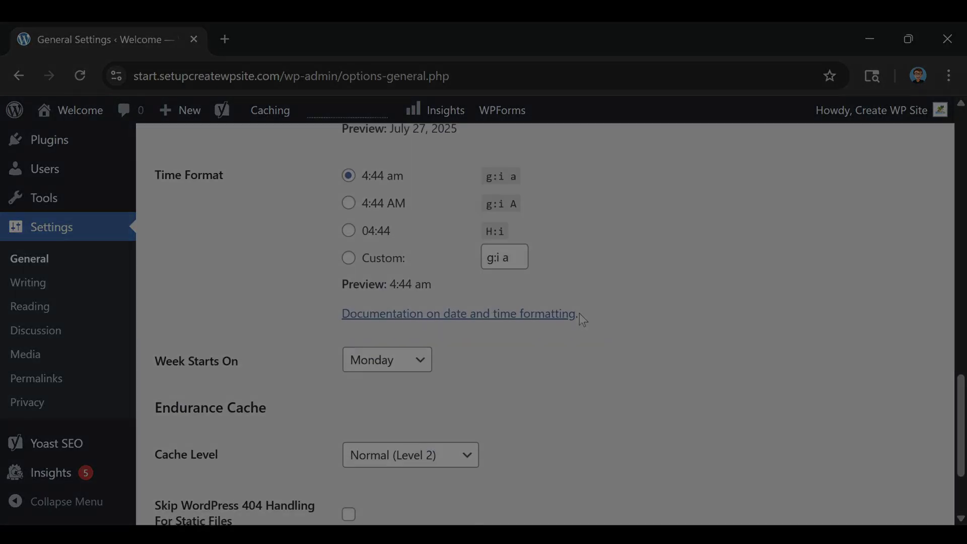